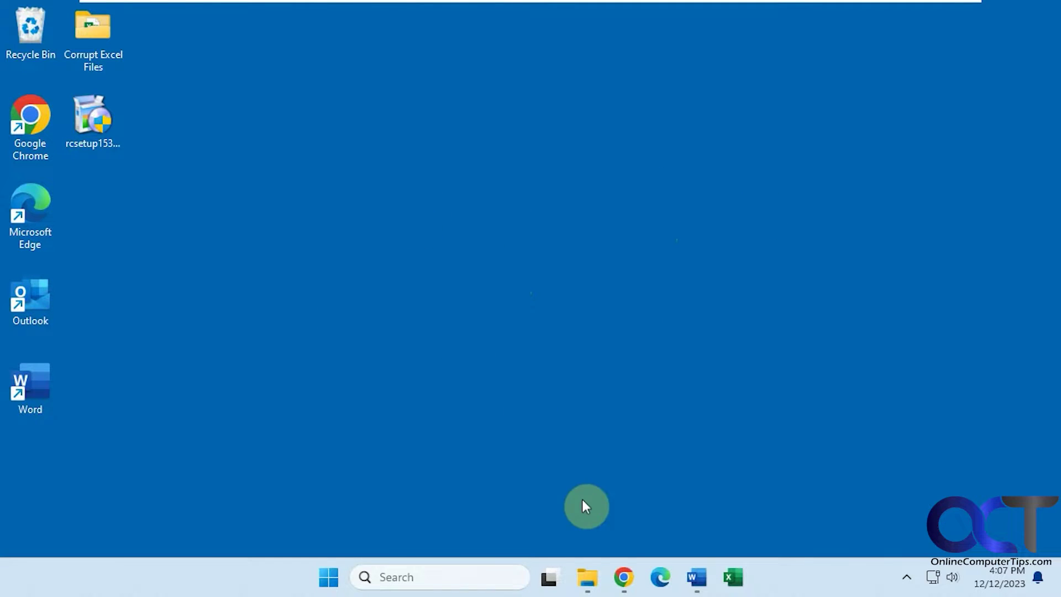
- Preview all open windows and desktops in Task View, then return to the desktop
mouse_move(553, 578)
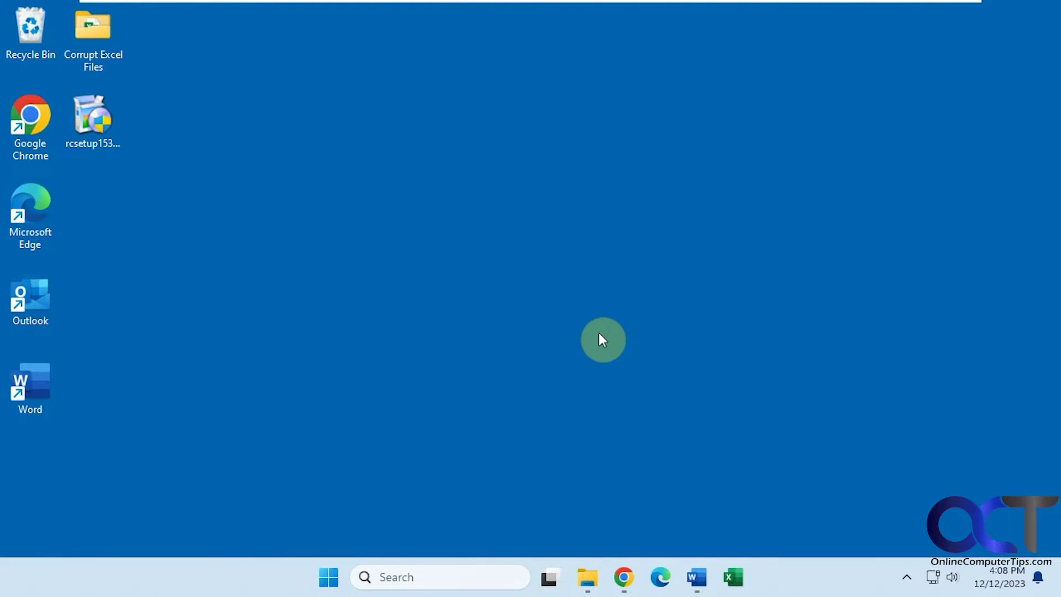
key("super+Tab")
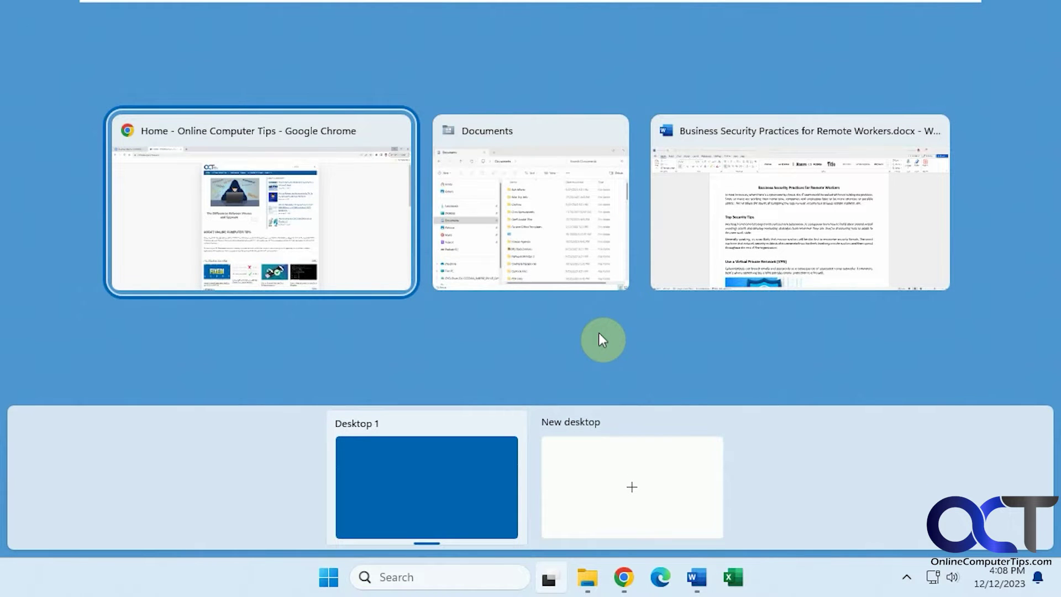
left_click(684, 357)
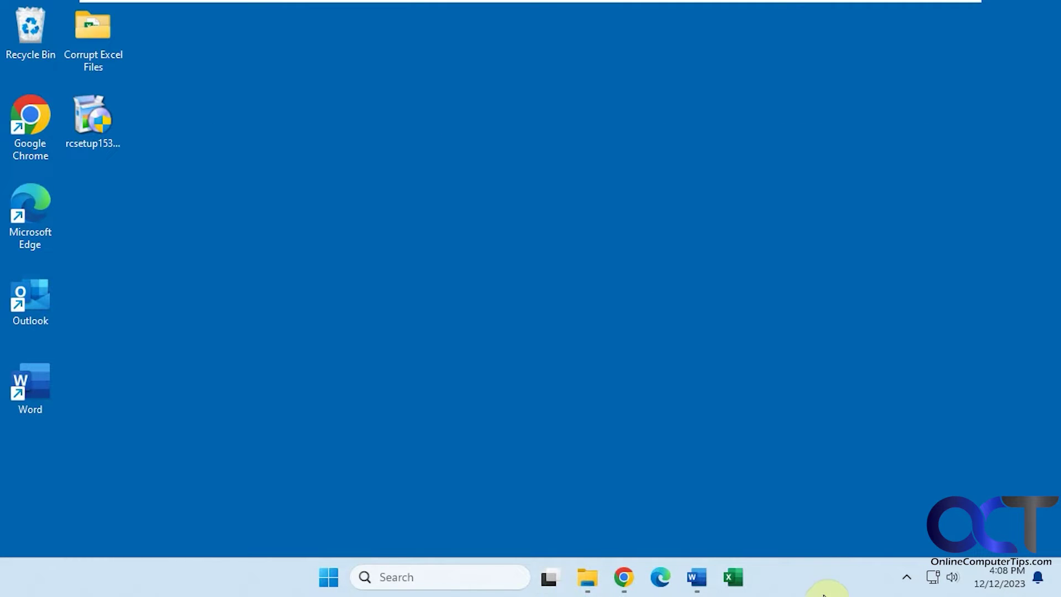
- Open taskbar settings from the taskbar's shortcut menu, then close Settings
right_click(821, 575)
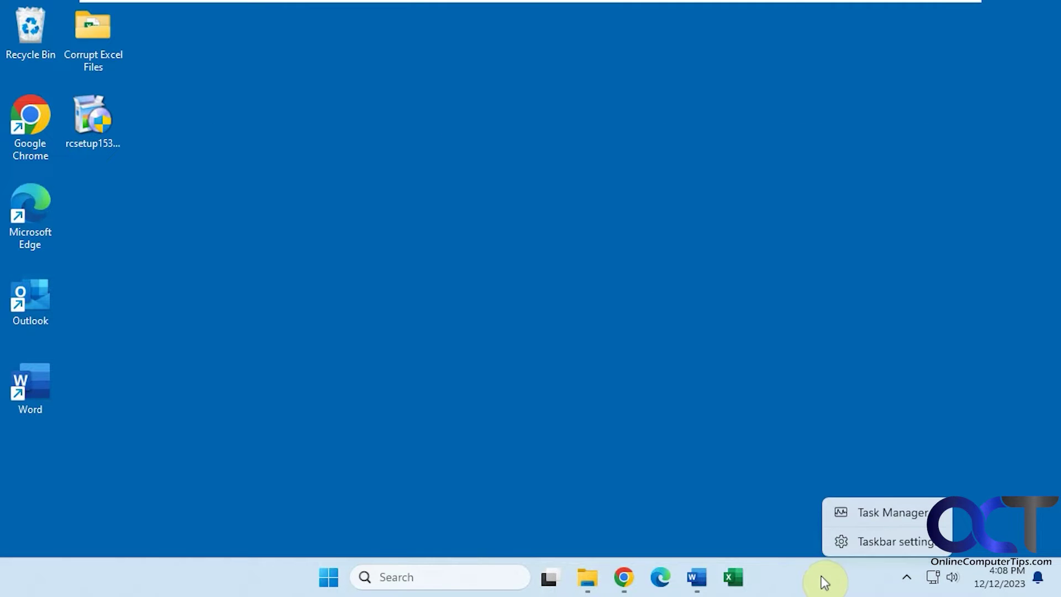
left_click(892, 539)
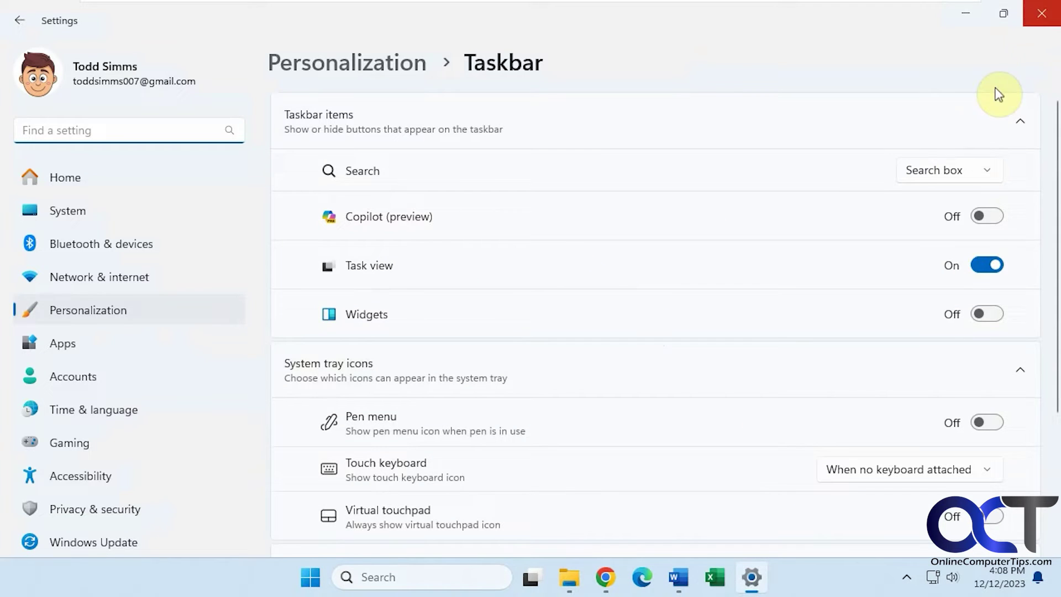
left_click(1042, 18)
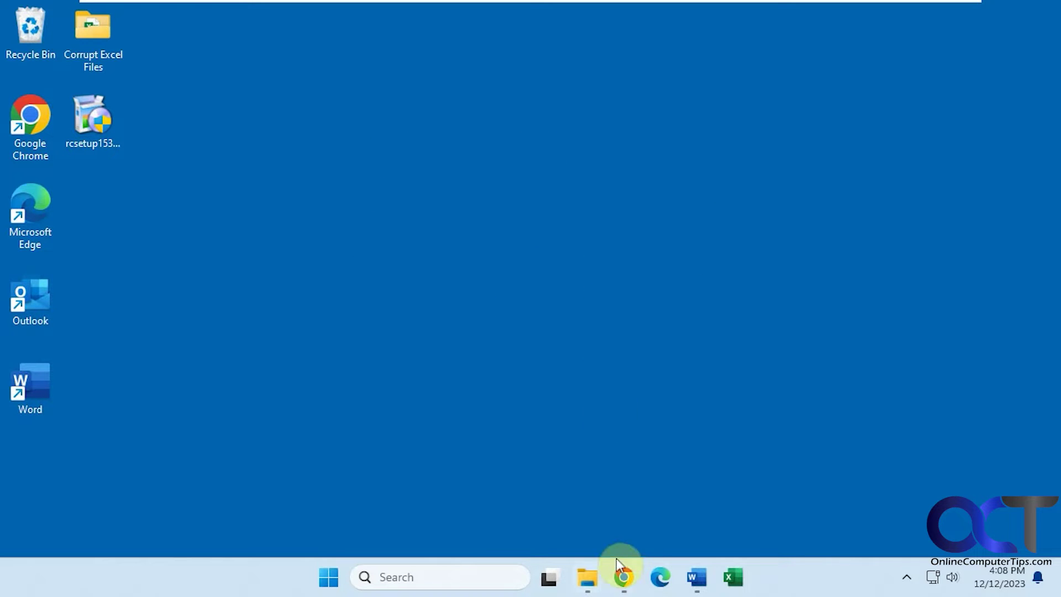
- Bring the Documents folder, Chrome and Word windows forward, then show the bare desktop
left_click(587, 575)
left_click(623, 576)
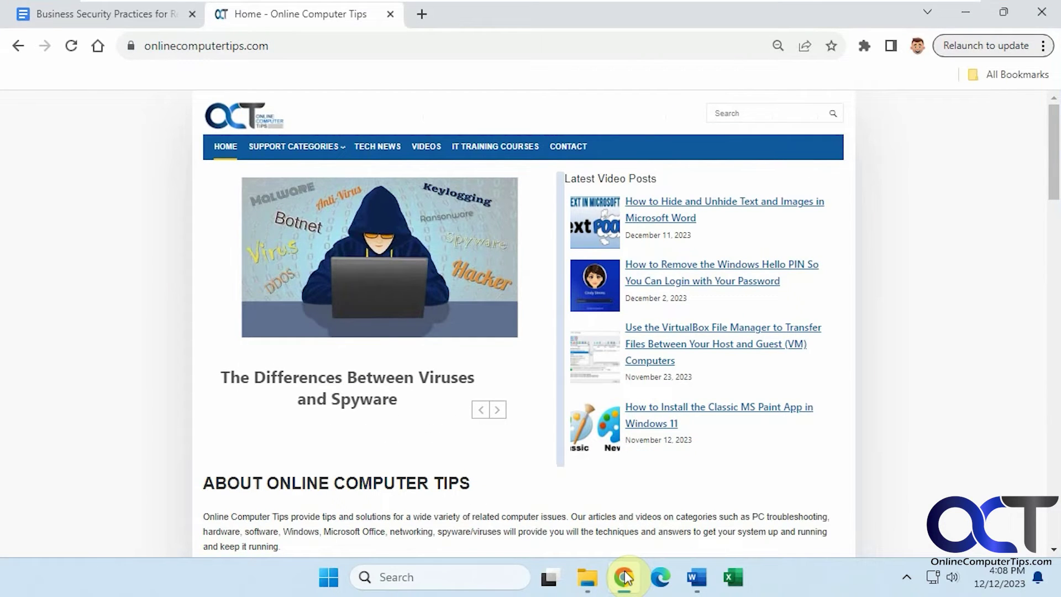
left_click(696, 578)
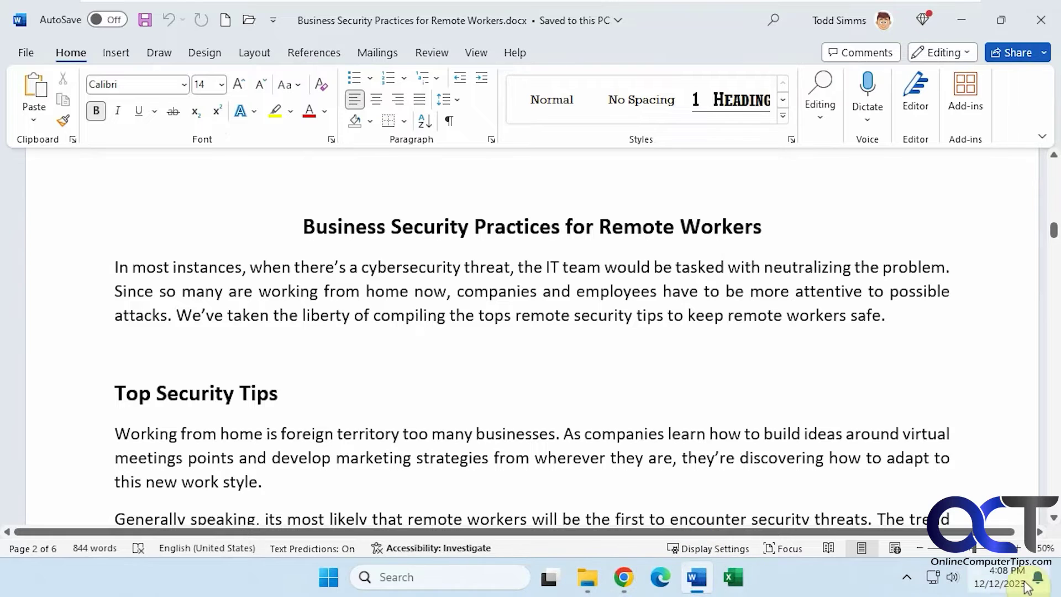
left_click(1058, 581)
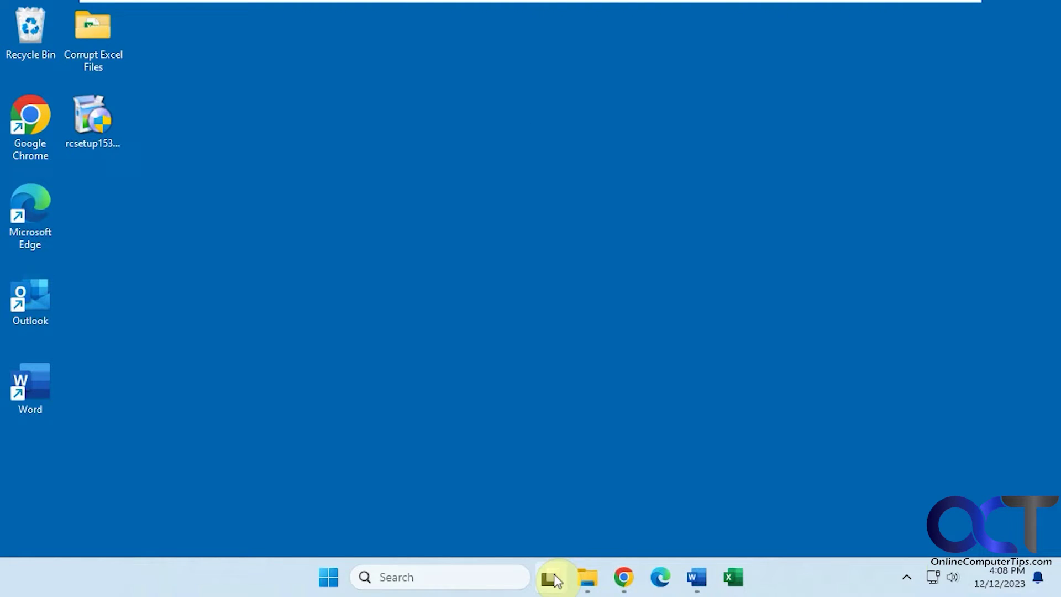
- Create Desktop 2, switch to it, go back to Desktop 1, then return to Desktop 2
left_click(551, 578)
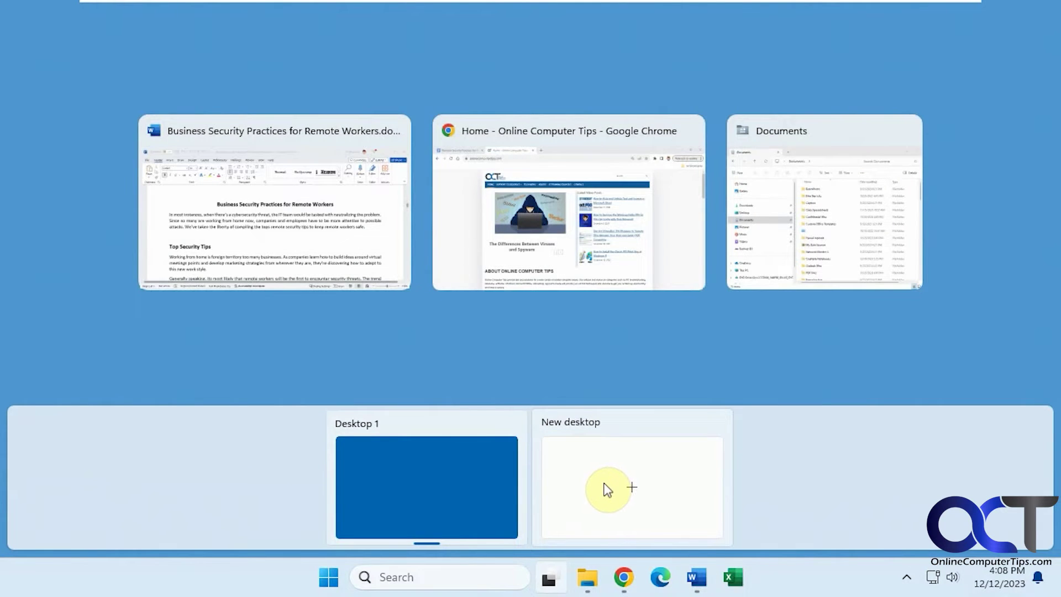
left_click(608, 490)
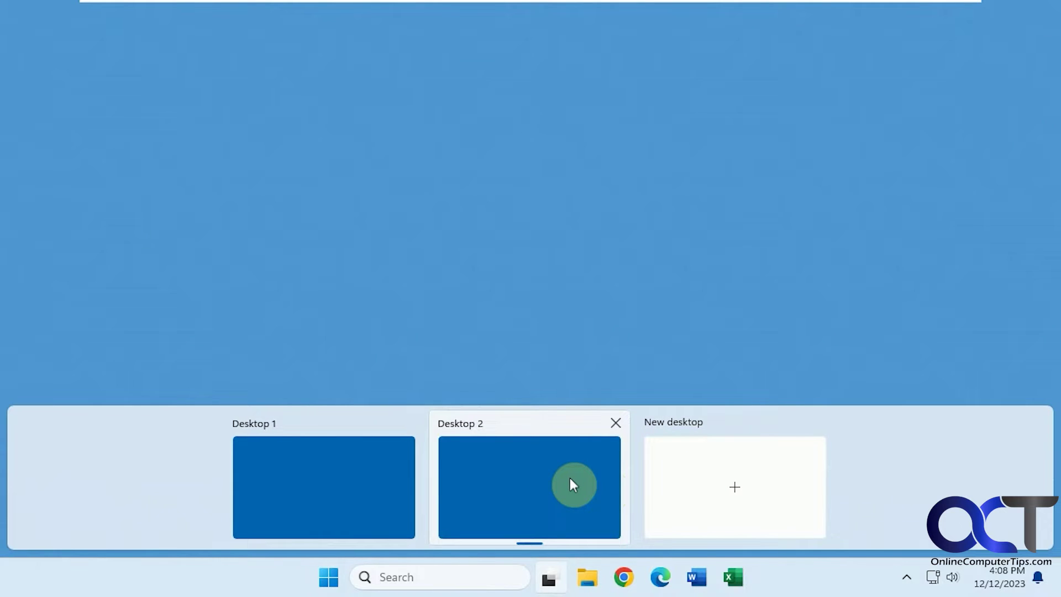
left_click(571, 478)
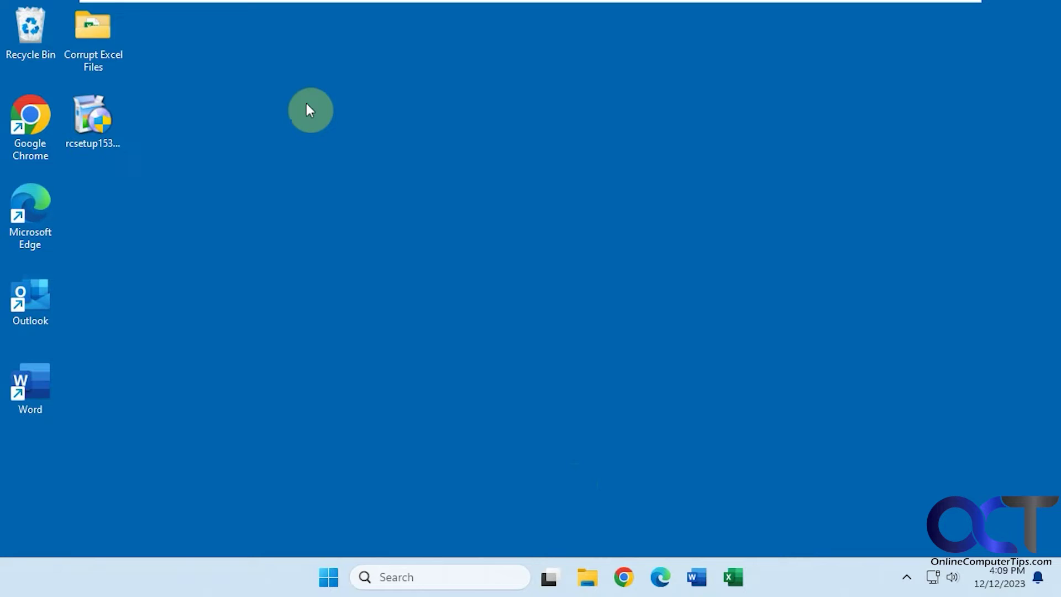
mouse_move(561, 583)
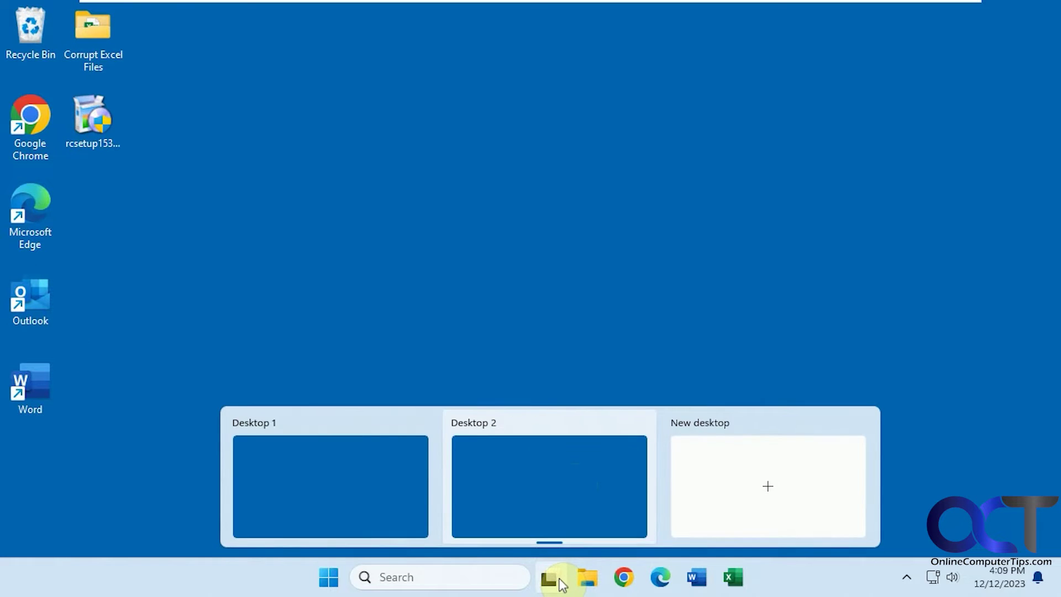
left_click(423, 512)
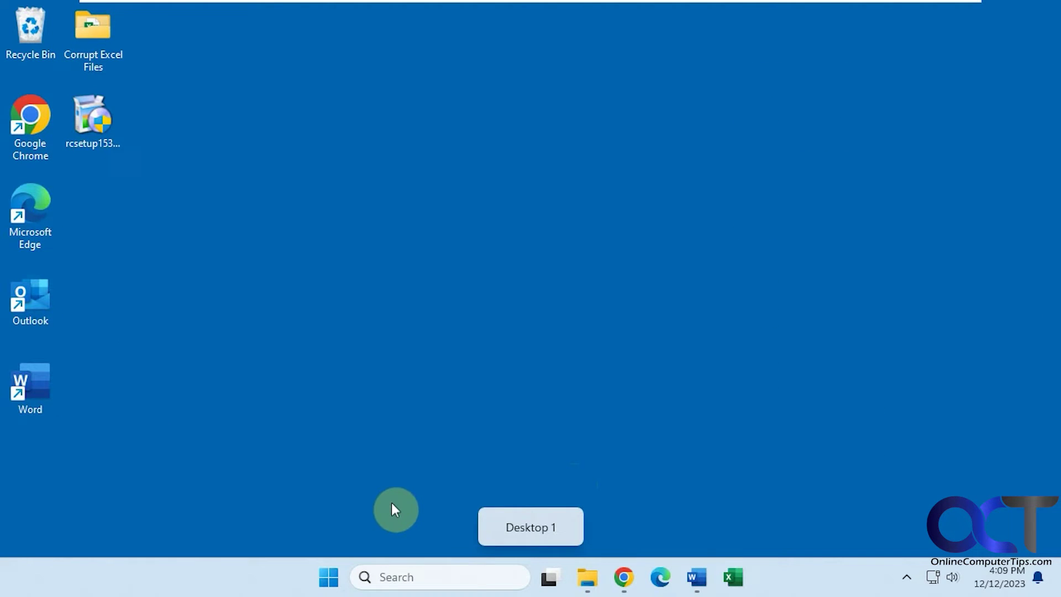
left_click(548, 578)
left_click(527, 505)
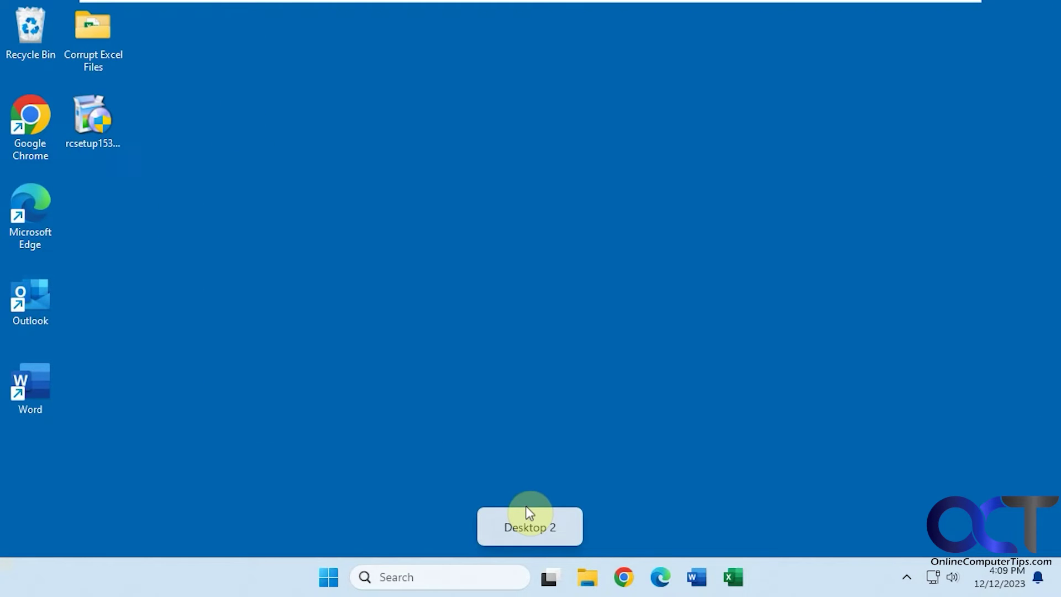
- Launch Edge and Excel on Desktop 2 and create a blank Book1 workbook
left_click(665, 577)
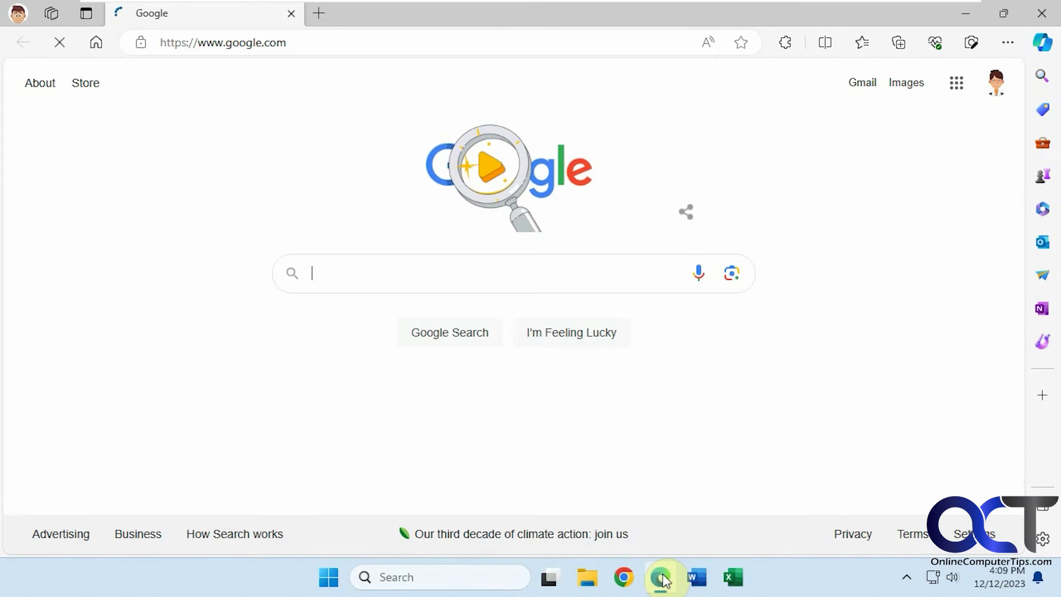
left_click(735, 578)
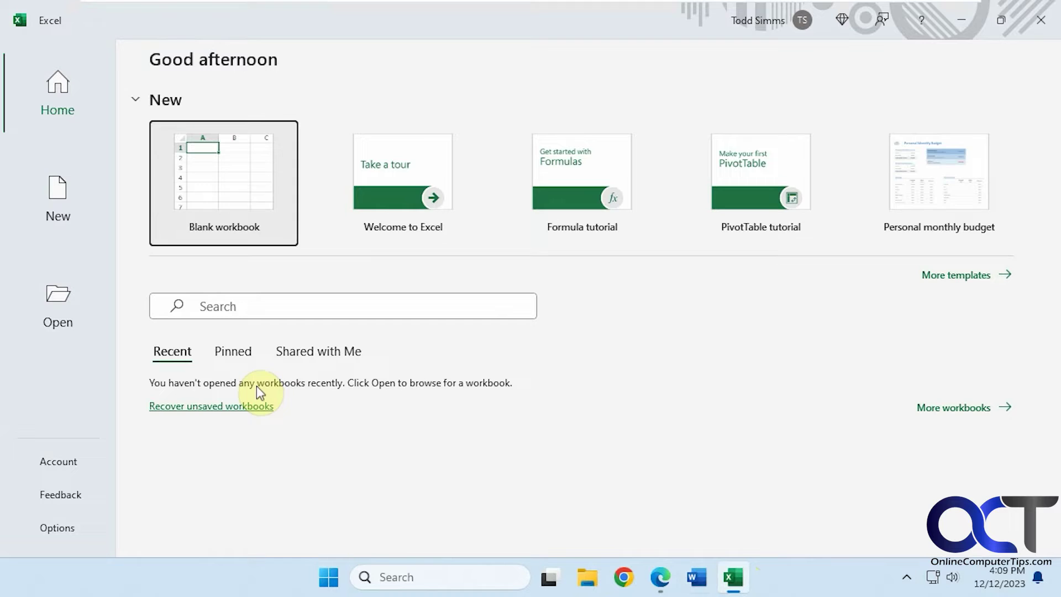
left_click(220, 205)
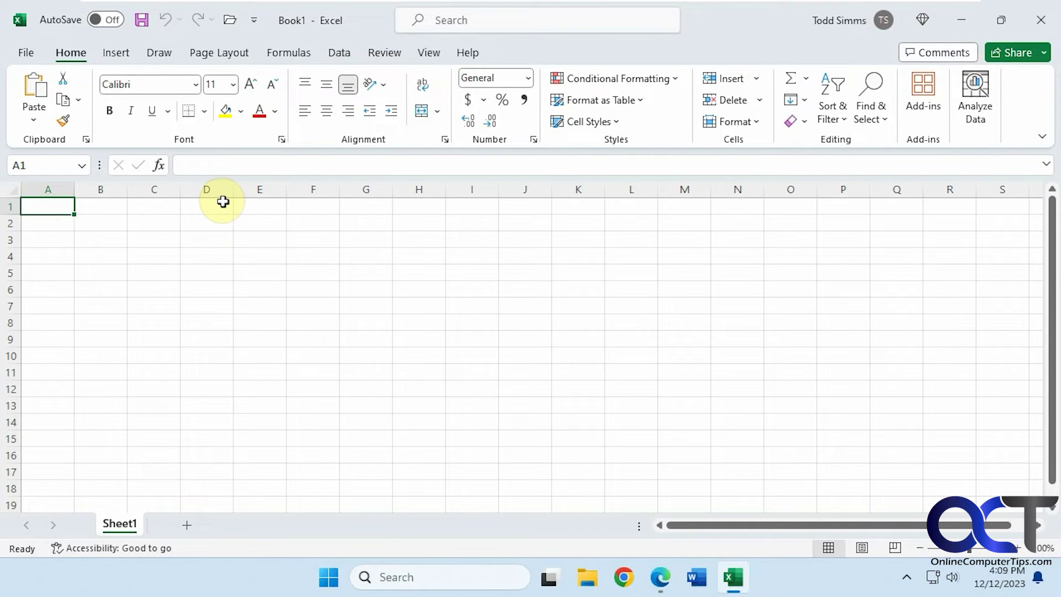
- Switch to Desktop 1 and show its Word, Chrome and Documents windows in Task View
mouse_move(554, 576)
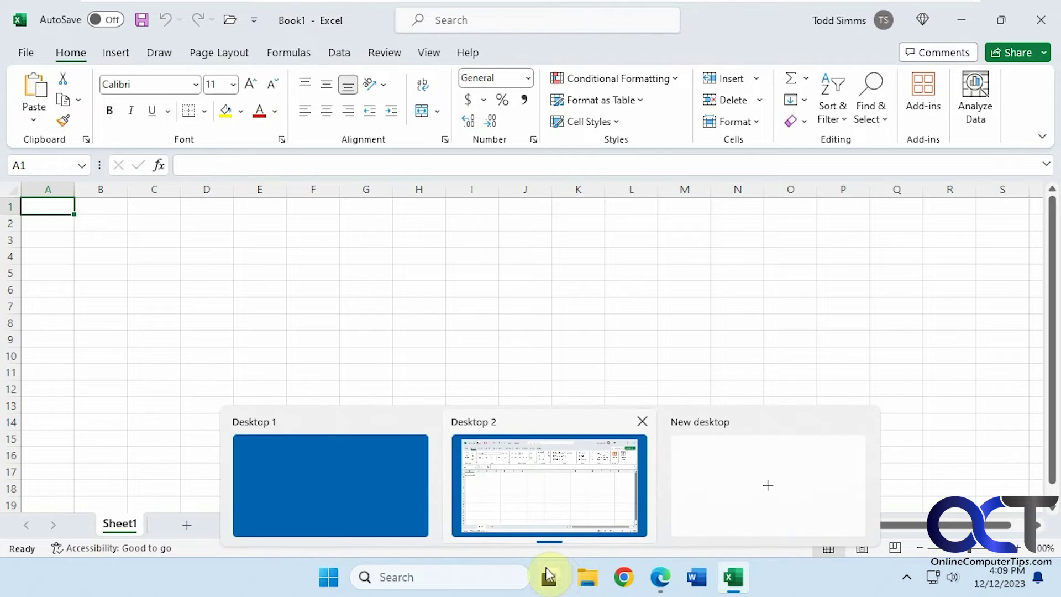
left_click(403, 500)
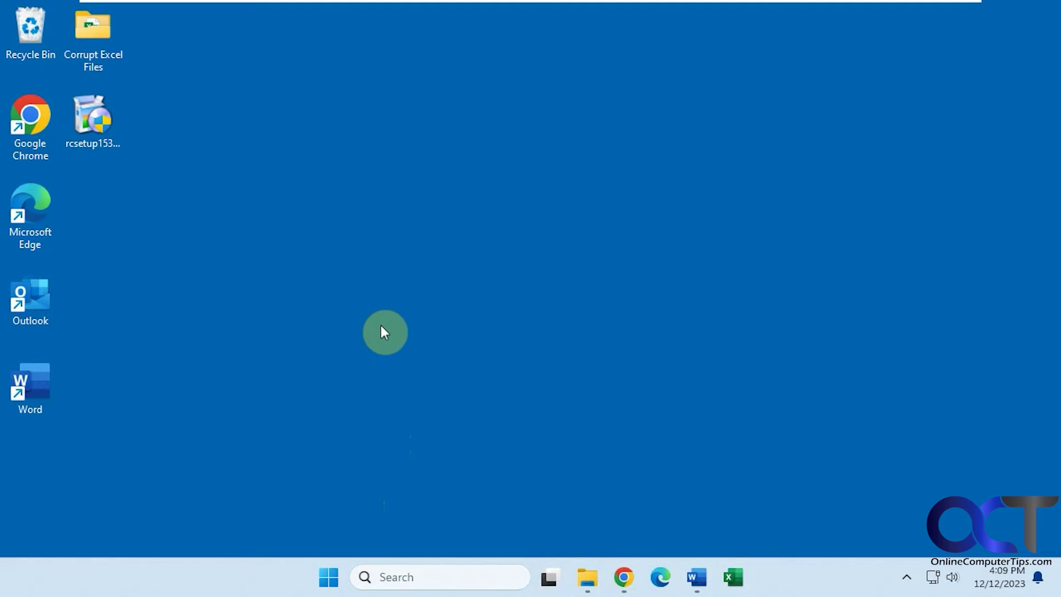
left_click(549, 577)
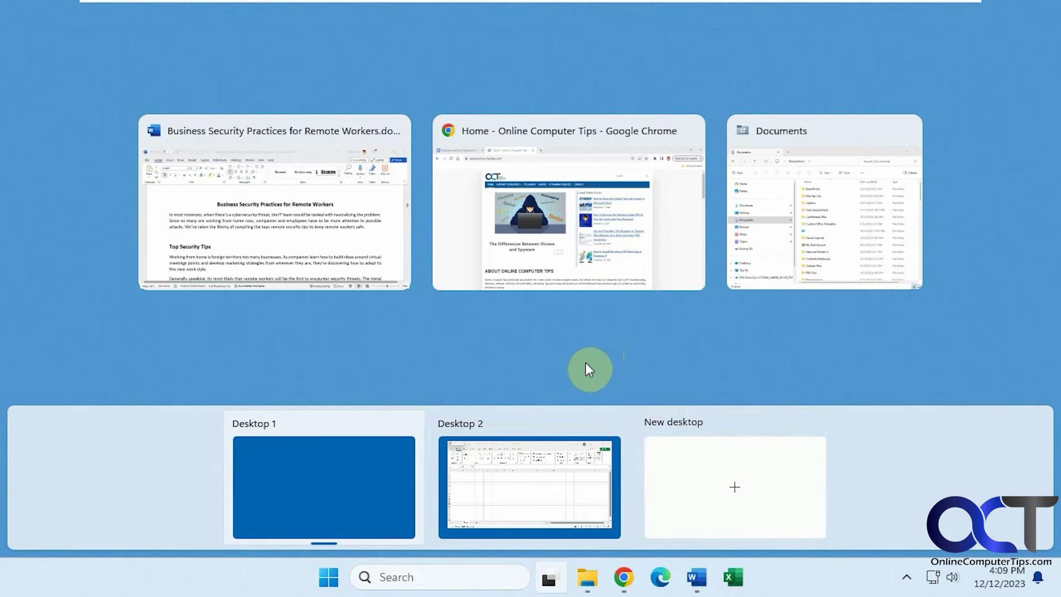
- Visit Desktop 2's Excel window, return to Desktop 1, then close Desktop 2 from its thumbnail
left_click(526, 475)
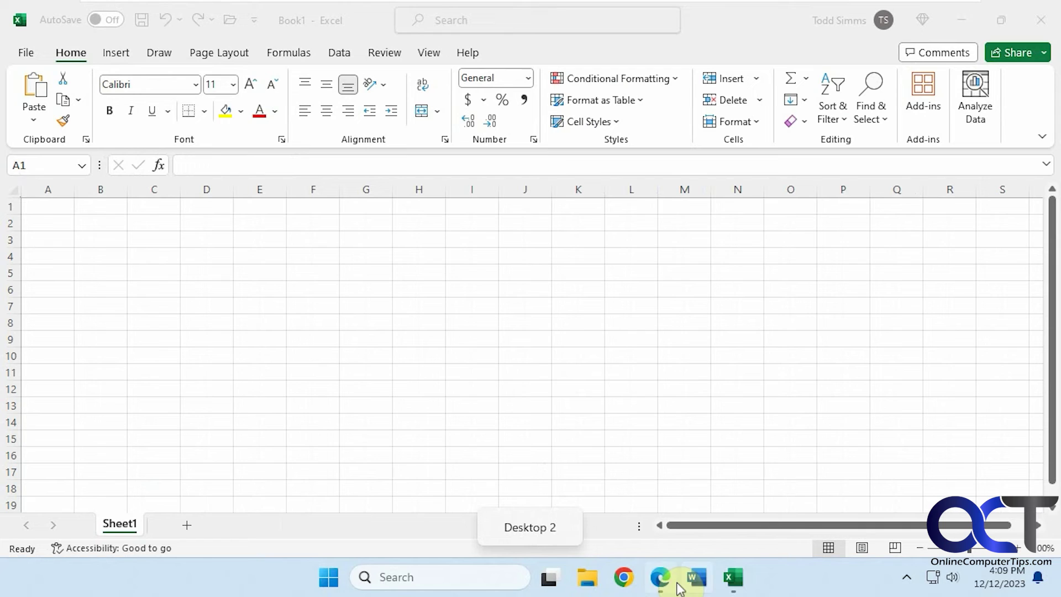
mouse_move(726, 587)
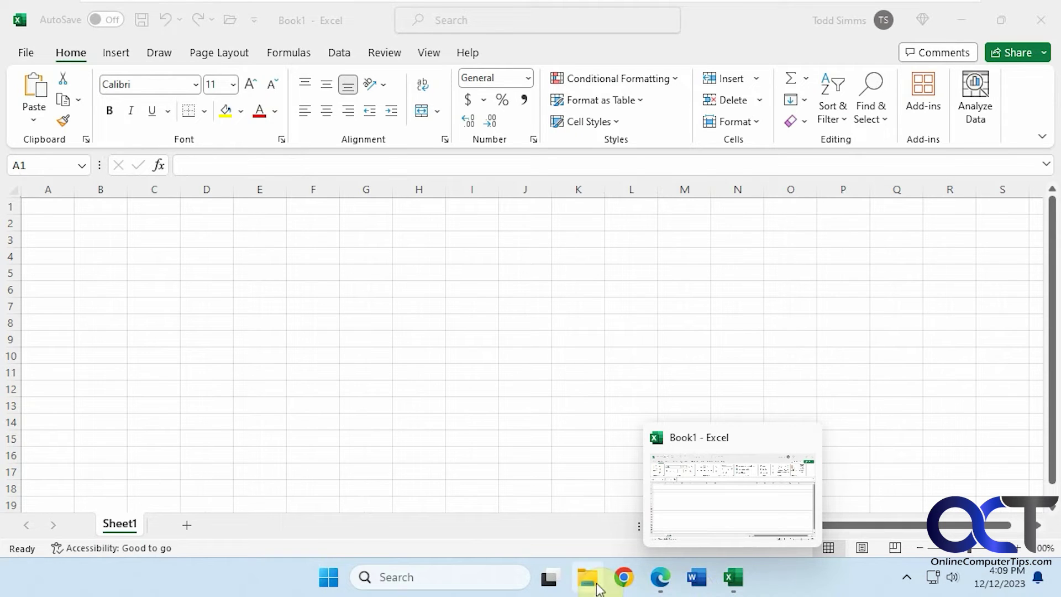
mouse_move(549, 587)
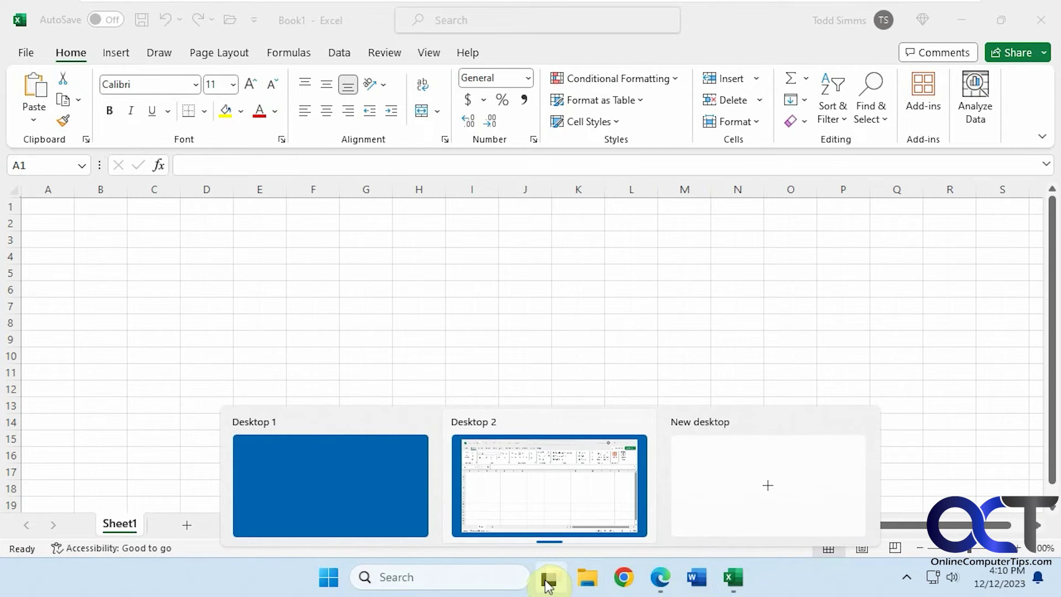
mouse_move(661, 583)
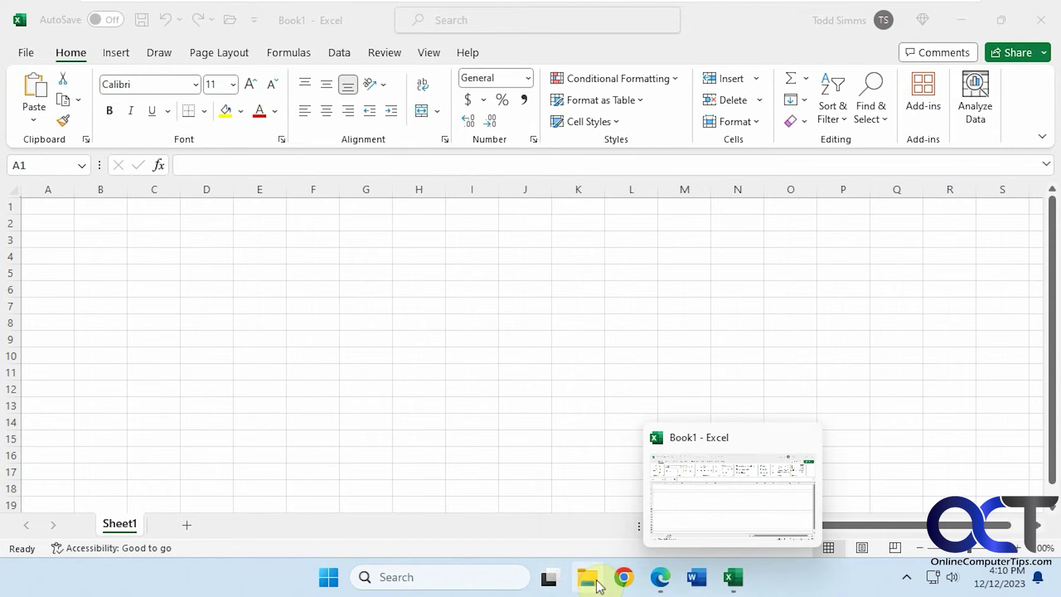
left_click(386, 502)
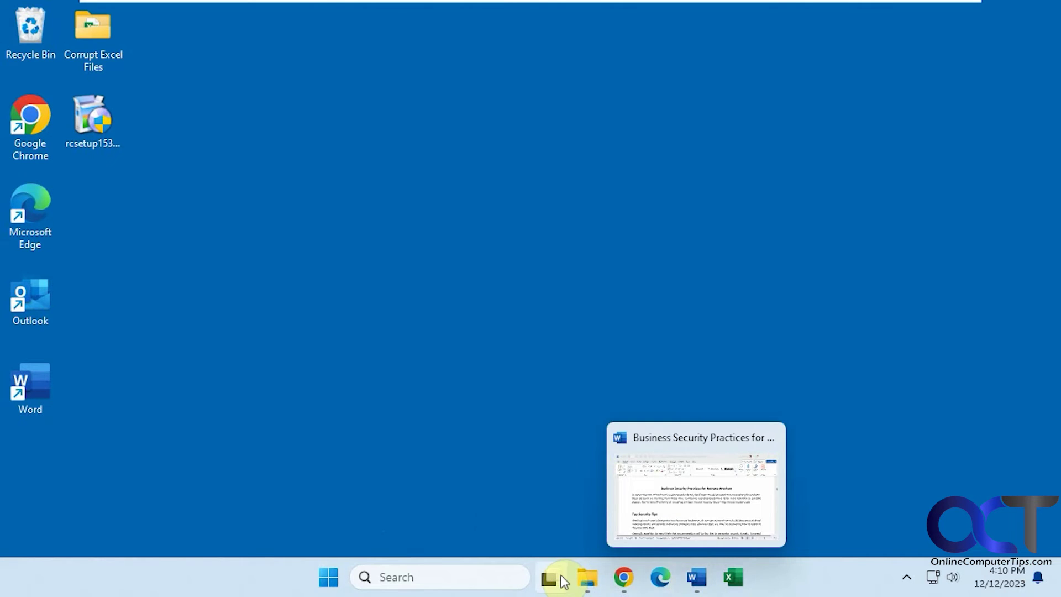
mouse_move(561, 582)
mouse_move(572, 485)
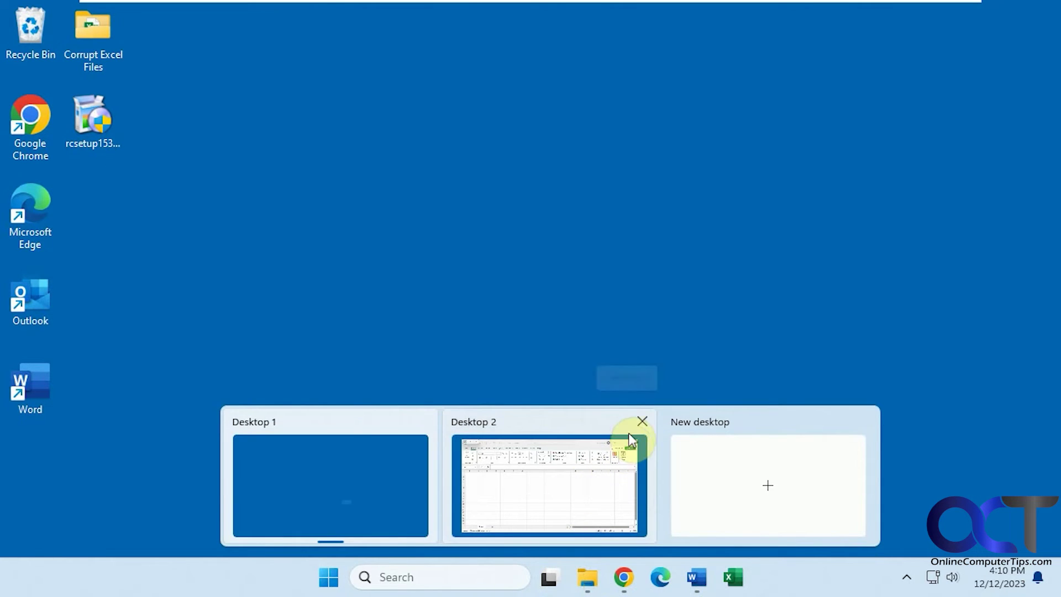
left_click(642, 423)
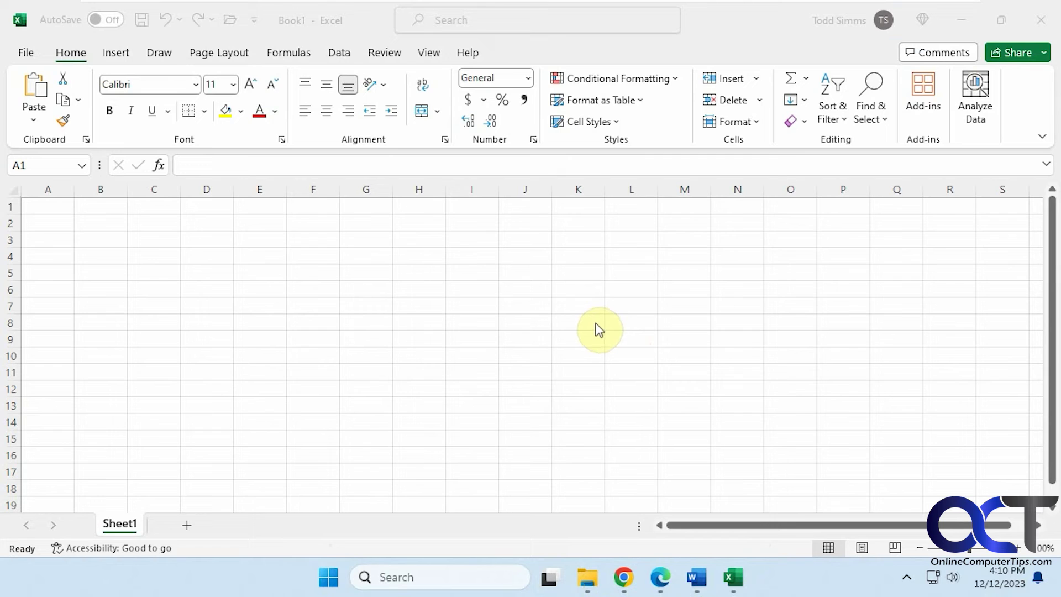
left_click(661, 577)
left_click(732, 578)
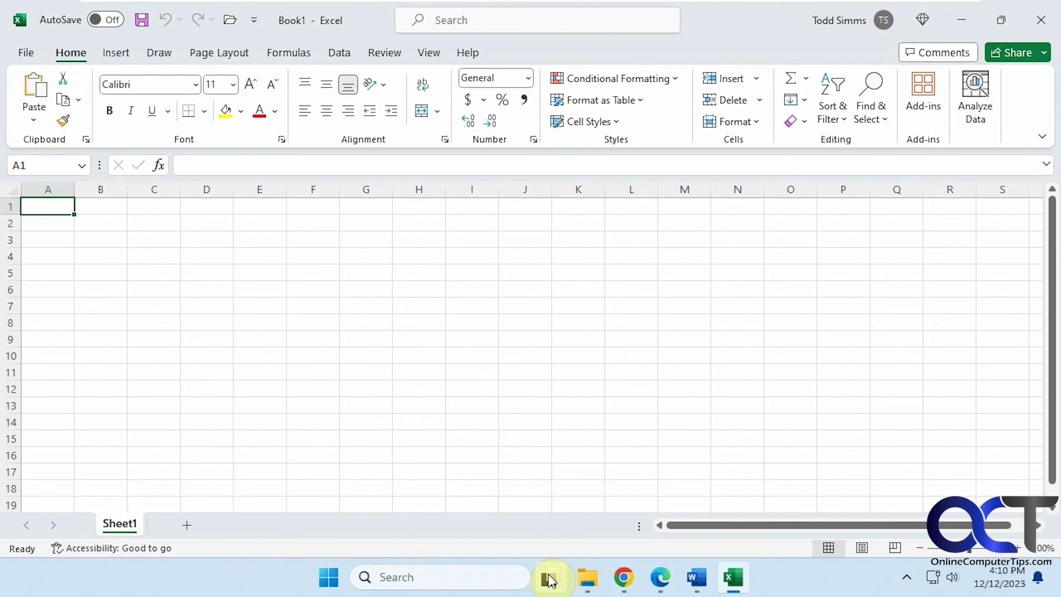
- Dismiss the desktop list, create a fresh empty Desktop 2 with Win+Tab, and switch to it
mouse_move(549, 580)
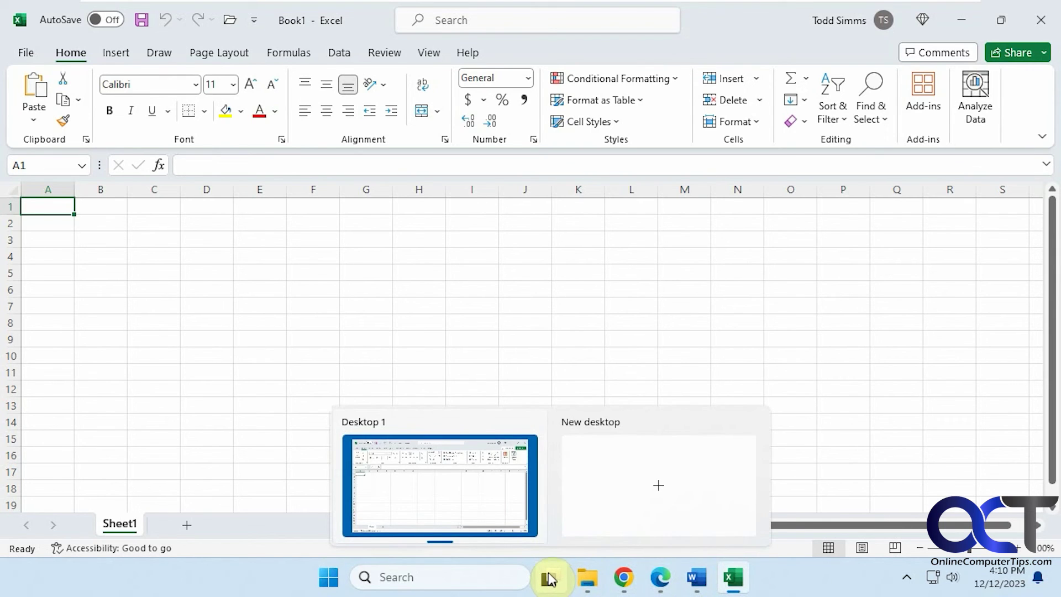
left_click(770, 585)
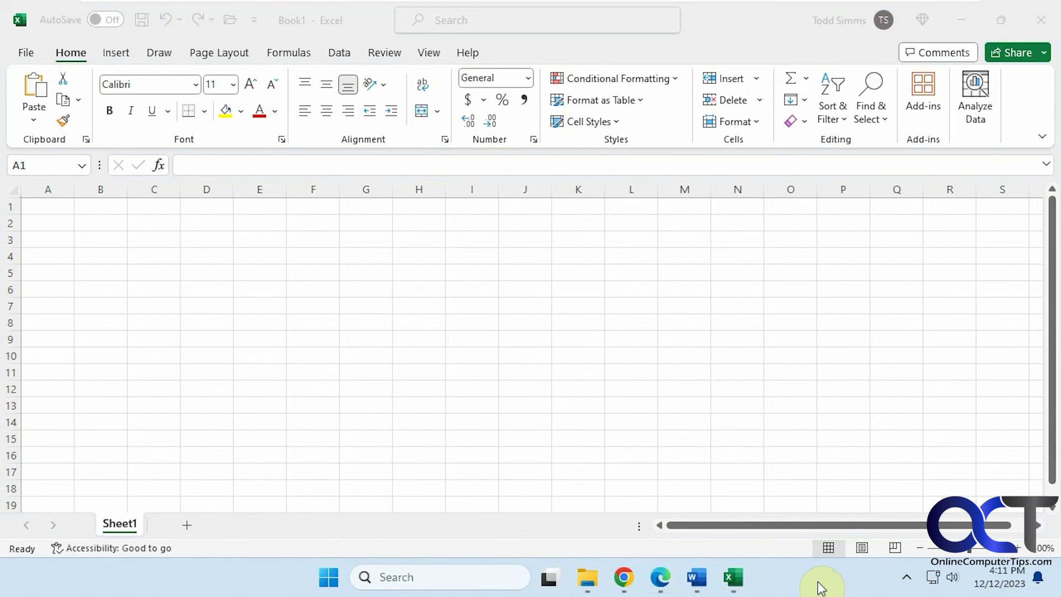
key("super+Tab")
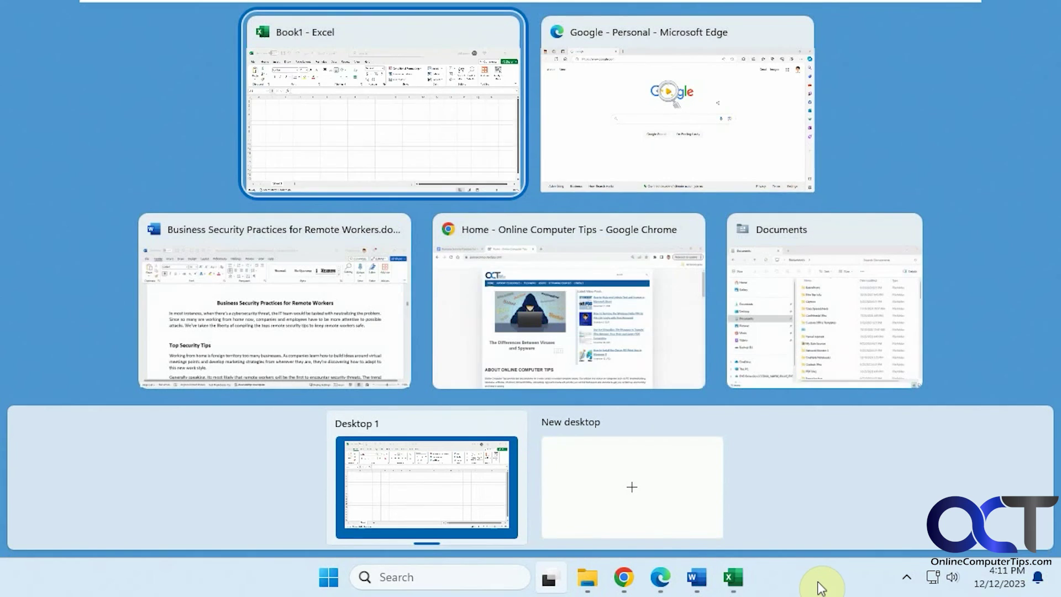
left_click(644, 487)
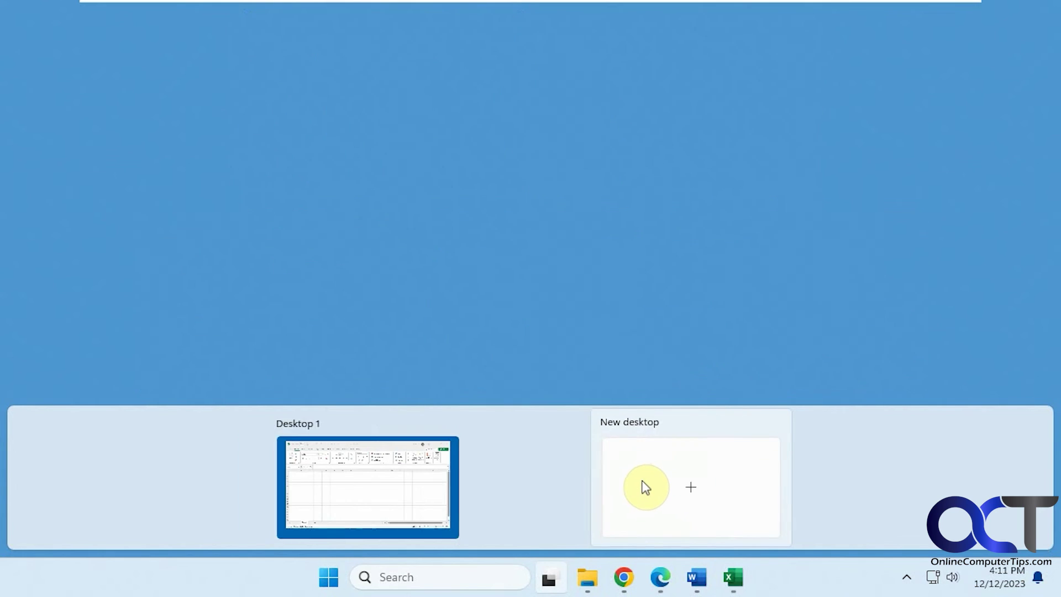
left_click(563, 477)
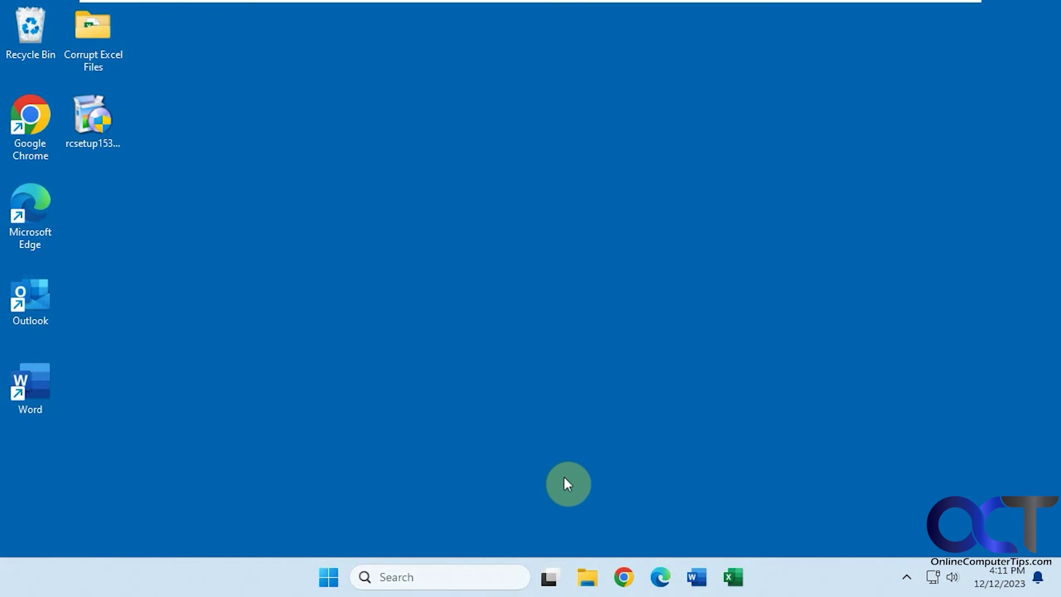
left_click(549, 577)
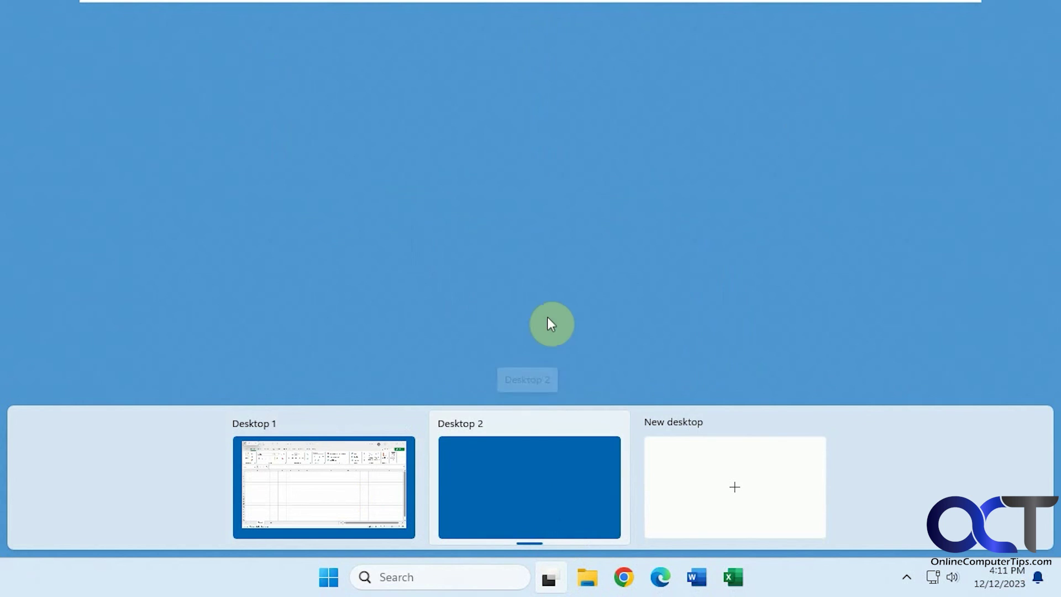
left_click(577, 288)
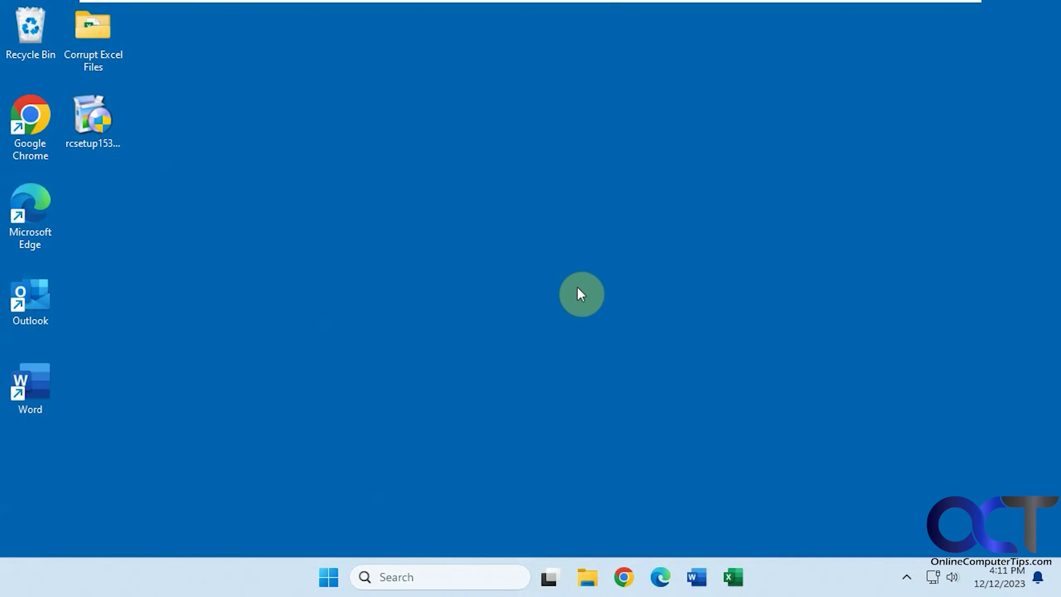